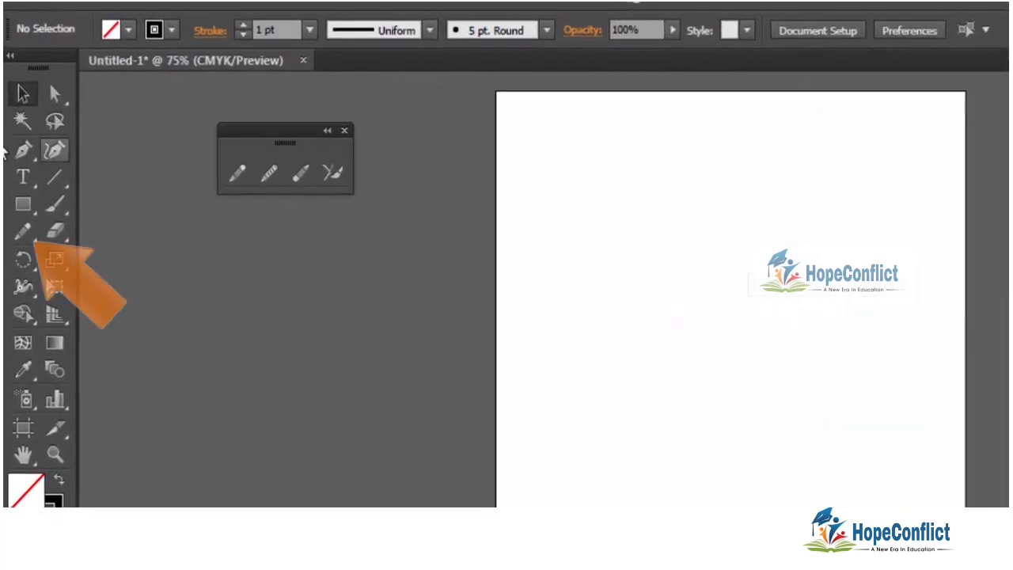
# Review the Pencil Tool Options and nudge Fidelity toward Accurate.
pyautogui.doubleClick(22, 231)
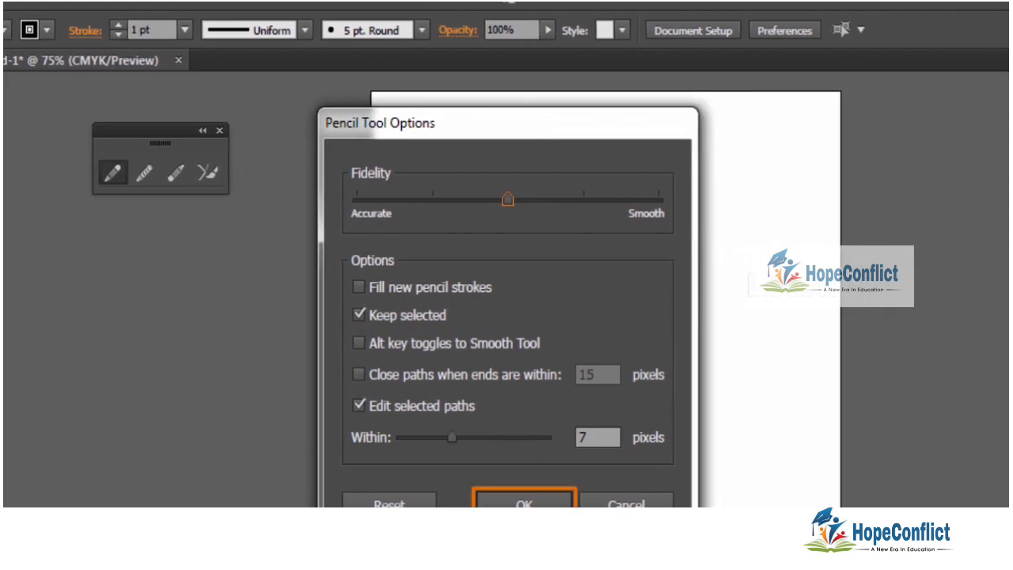
pyautogui.click(495, 497)
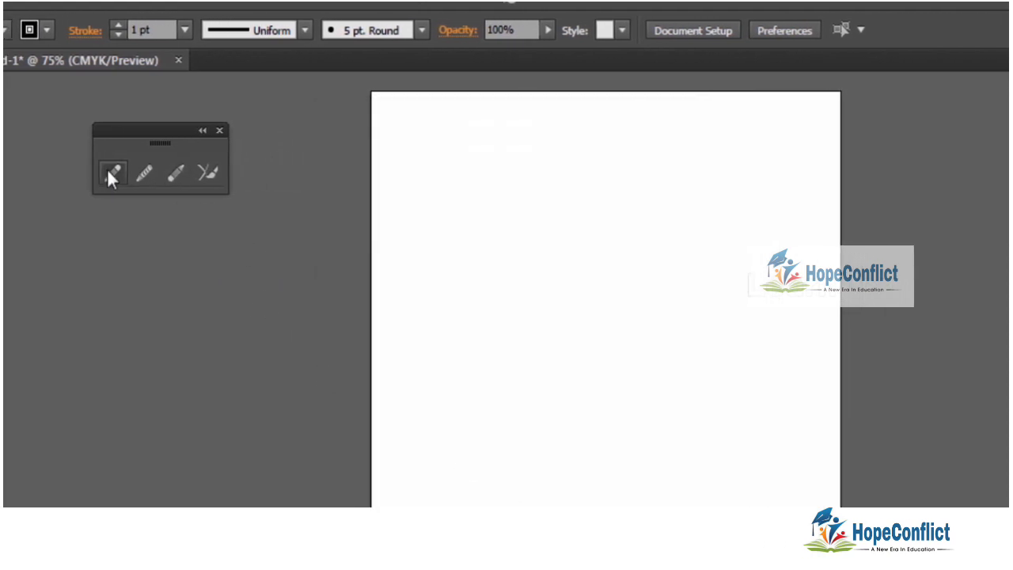
pyautogui.doubleClick(110, 172)
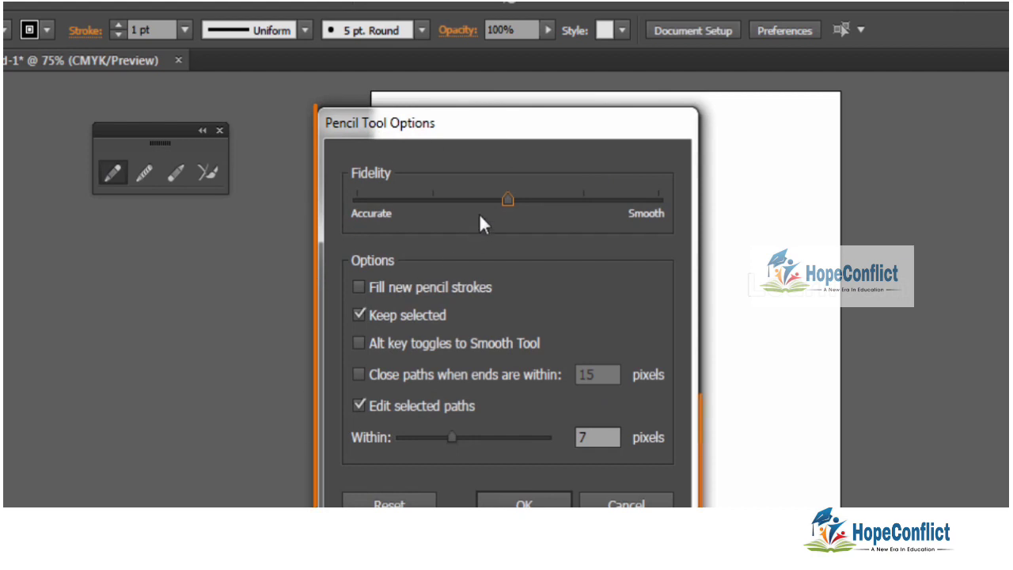
pyautogui.moveTo(507, 200)
pyautogui.mouseDown()
pyautogui.moveTo(429, 207)
pyautogui.moveTo(494, 212)
pyautogui.mouseUp()
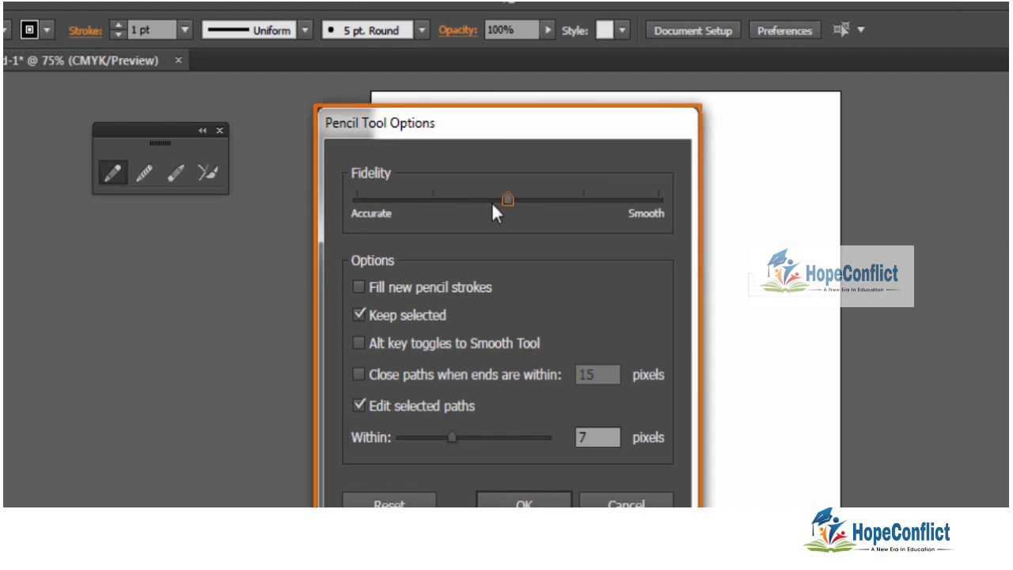
pyautogui.click(519, 503)
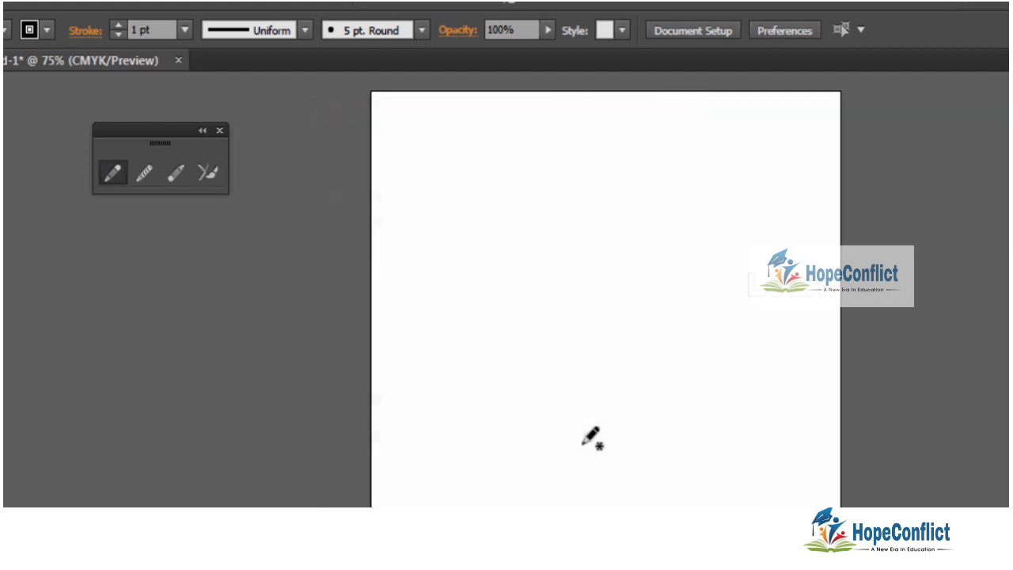
# Pencil-draw a forehead-nose-lips-chin profile line, an eyebrow stroke and an eye stroke.
pyautogui.moveTo(505, 111)
pyautogui.mouseDown()
pyautogui.moveTo(535, 242)
pyautogui.moveTo(493, 317)
pyautogui.moveTo(554, 325)
pyautogui.moveTo(494, 346)
pyautogui.moveTo(520, 362)
pyautogui.moveTo(525, 429)
pyautogui.moveTo(623, 441)
pyautogui.mouseUp()
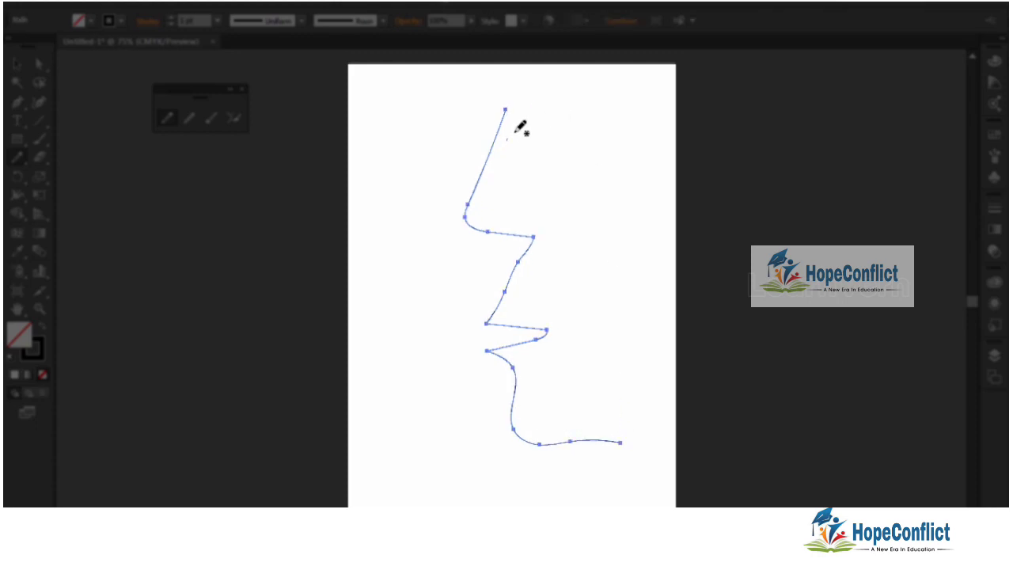
pyautogui.moveTo(506, 139); pyautogui.dragTo(595, 145)
pyautogui.moveTo(529, 145)
pyautogui.mouseDown()
pyautogui.moveTo(573, 155)
pyautogui.moveTo(564, 162)
pyautogui.moveTo(556, 146)
pyautogui.mouseUp()
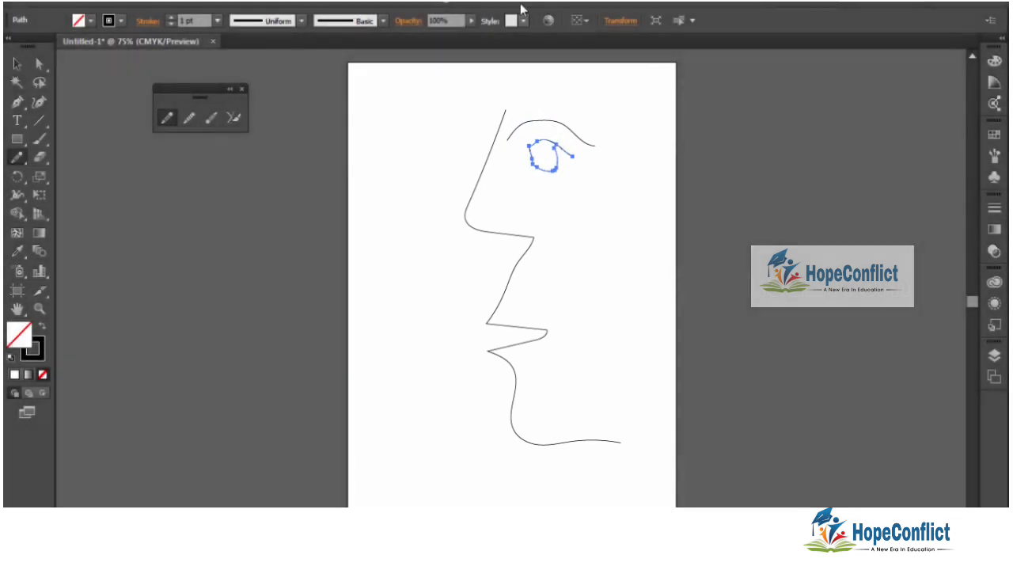
pyautogui.click(17, 64)
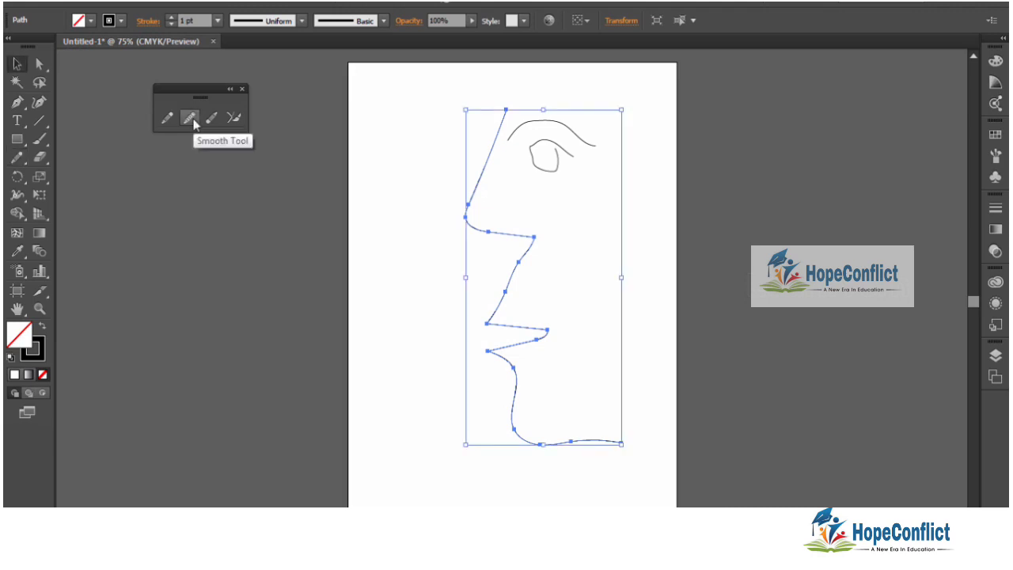
# Run the Smooth Tool along the nose and the nose-to-mouth section of the profile.
pyautogui.moveTo(482, 173)
pyautogui.mouseDown()
pyautogui.moveTo(542, 254)
pyautogui.moveTo(475, 335)
pyautogui.mouseUp()
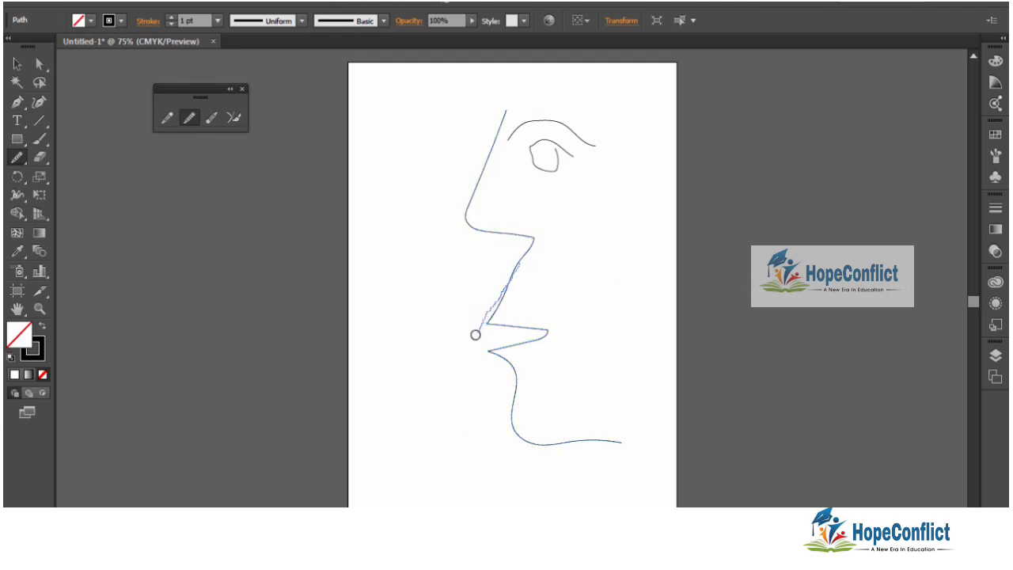
pyautogui.moveTo(520, 261)
pyautogui.mouseDown()
pyautogui.moveTo(486, 327)
pyautogui.moveTo(558, 443)
pyautogui.mouseUp()
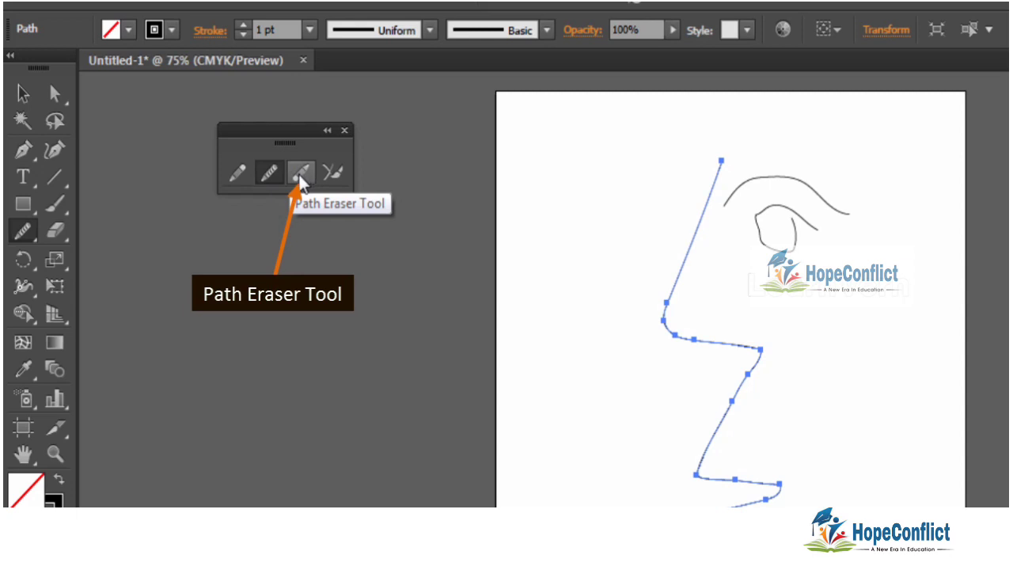
# Path-erase the top of the forehead line, then select and delete all artwork.
pyautogui.click(301, 183)
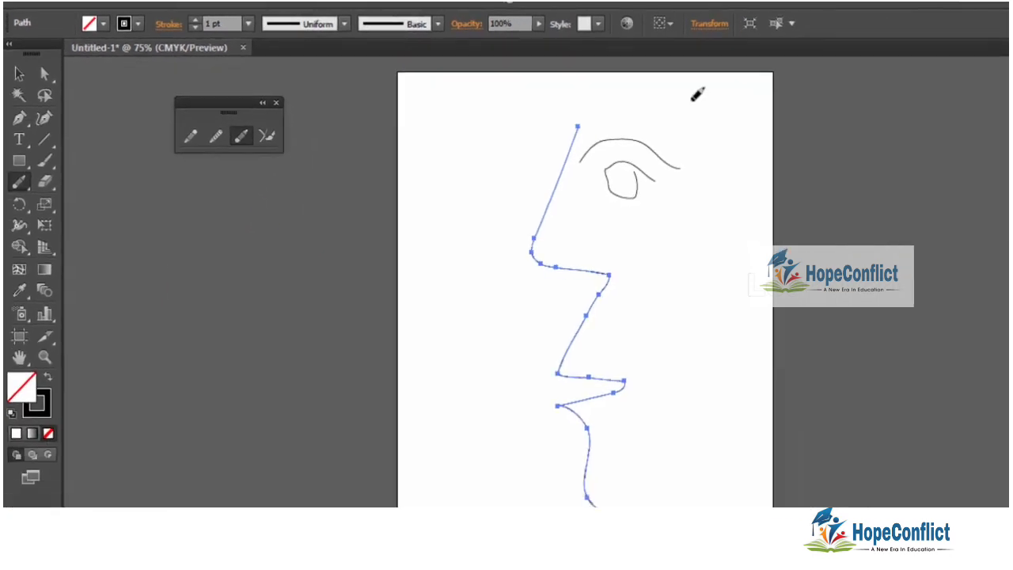
pyautogui.moveTo(505, 111); pyautogui.dragTo(485, 183)
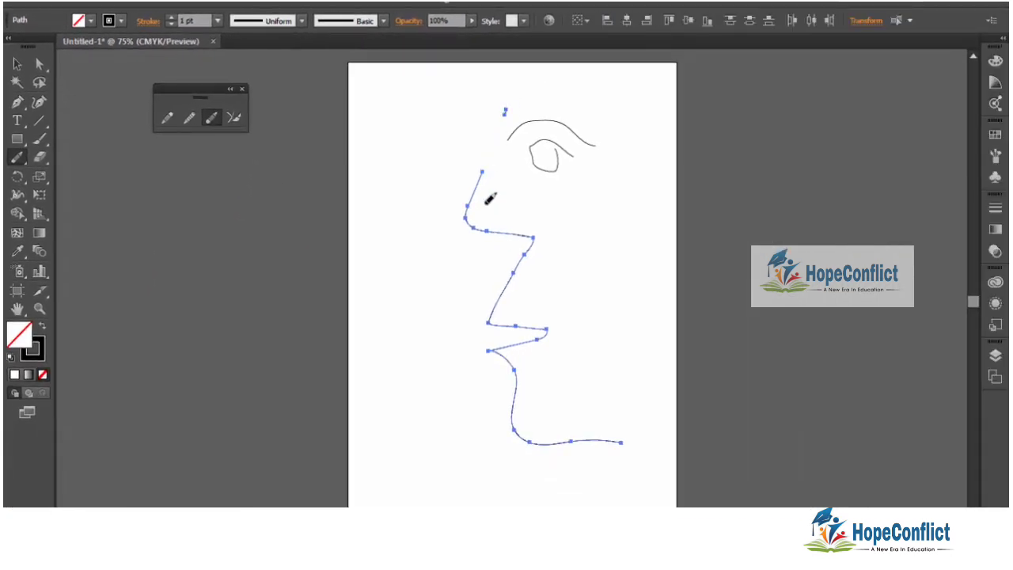
pyautogui.moveTo(510, 104)
pyautogui.mouseDown()
pyautogui.moveTo(466, 219)
pyautogui.moveTo(526, 231)
pyautogui.mouseUp()
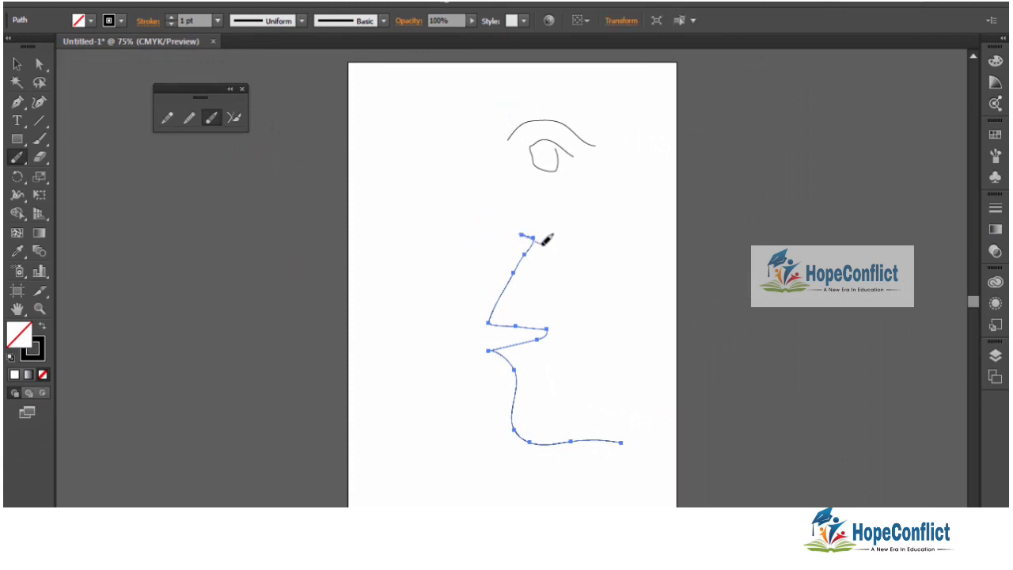
pyautogui.hotkey('ctrl', 'a')
pyautogui.press('Delete')
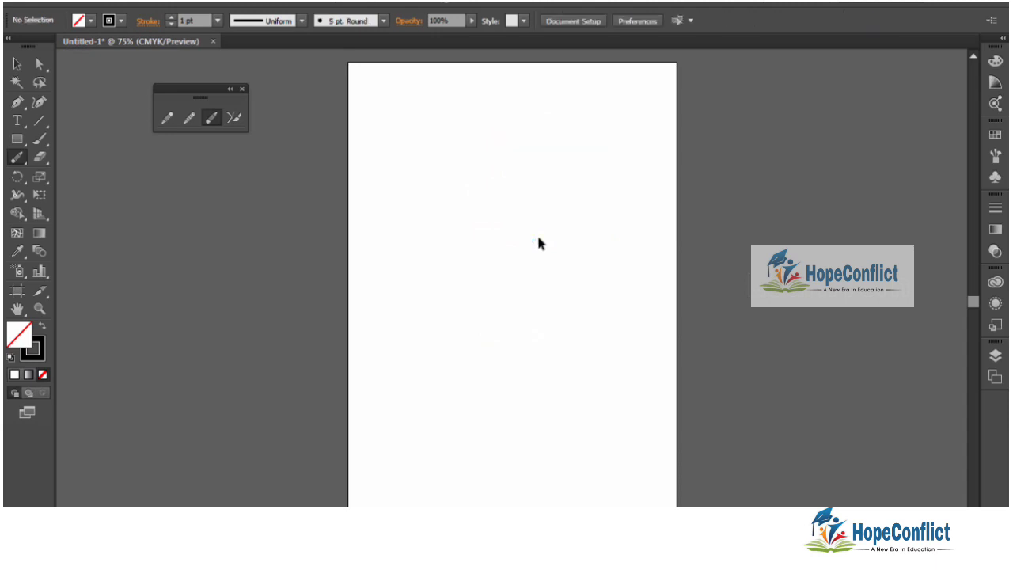
# Draw a circle mid-artboard and Path-erase a small gap across its top.
pyautogui.moveTo(17, 138); pyautogui.dragTo(60, 177)
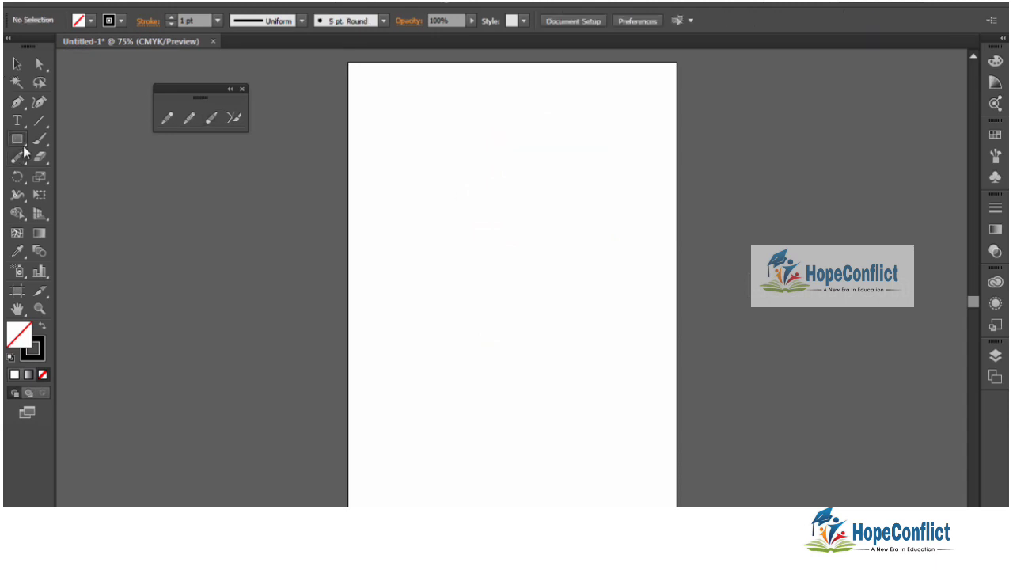
pyautogui.moveTo(404, 181); pyautogui.dragTo(617, 392)
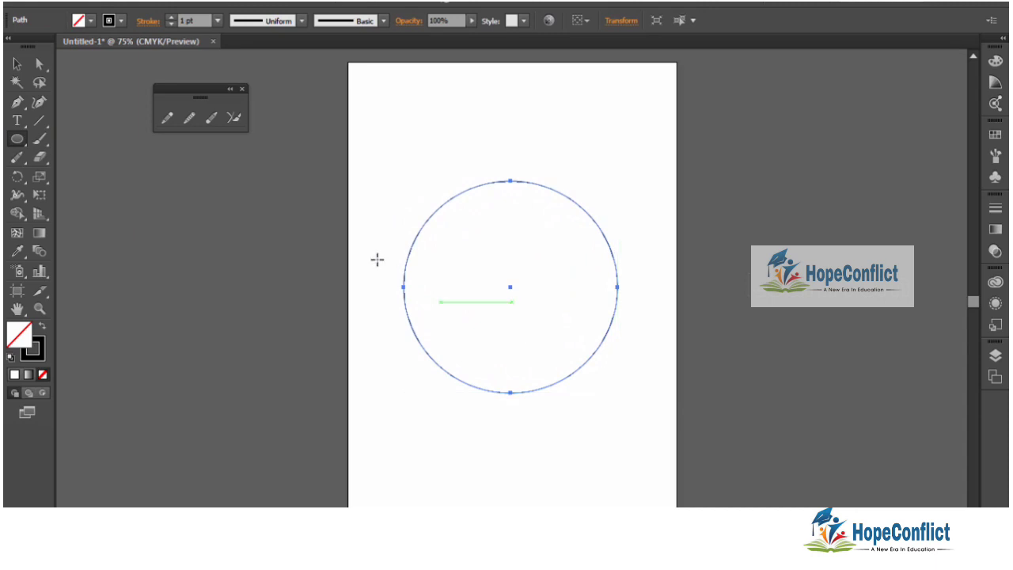
pyautogui.click(212, 119)
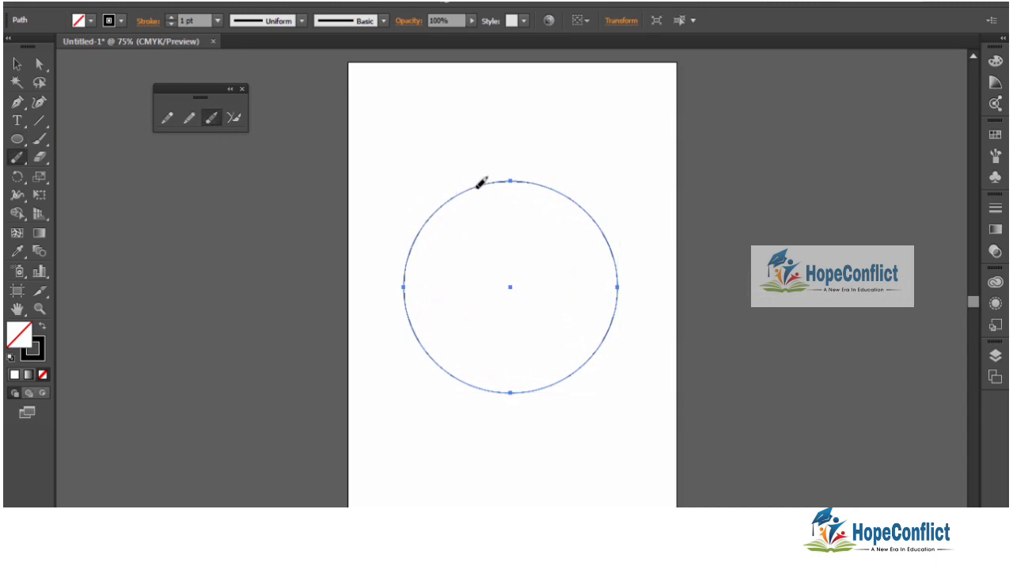
pyautogui.moveTo(477, 188); pyautogui.dragTo(560, 191)
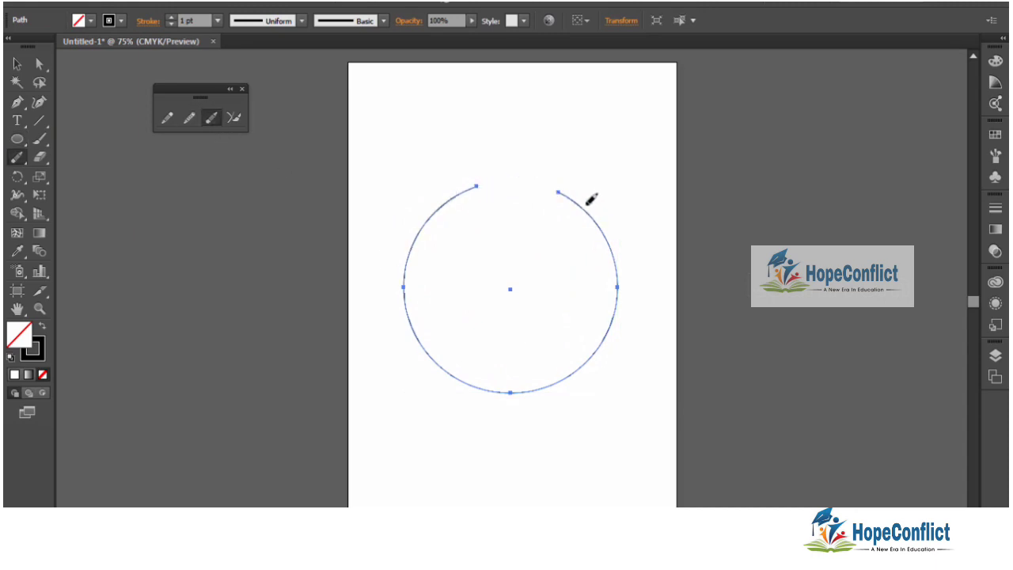
pyautogui.click(16, 64)
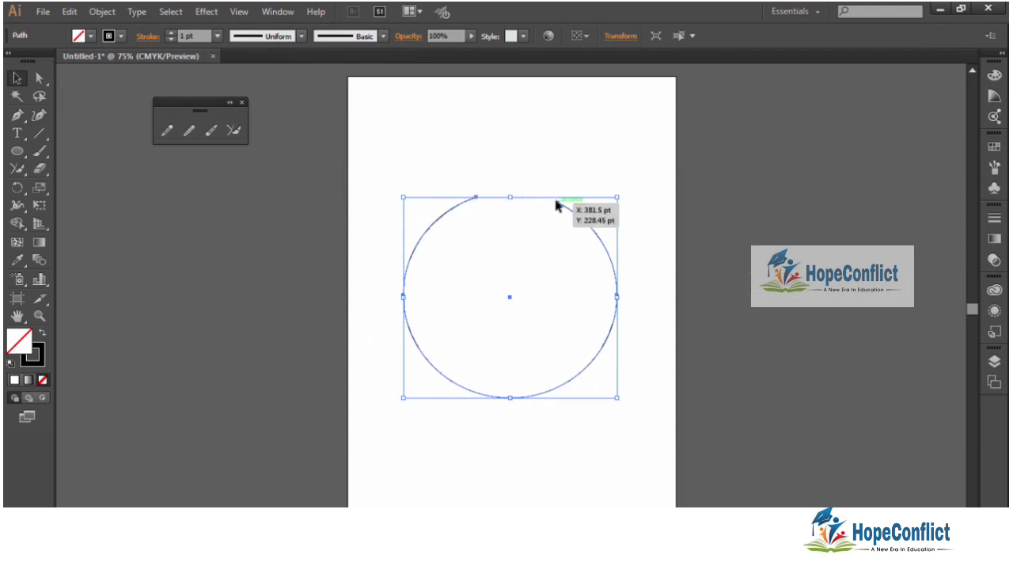
# Use the Join Tool across the gap to rejoin the circle's open ends.
pyautogui.click(234, 132)
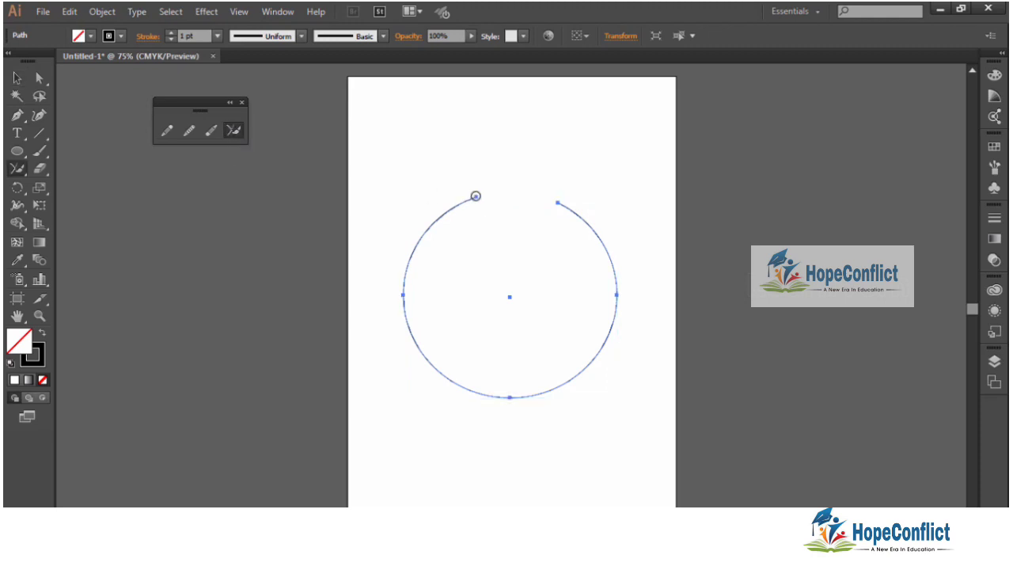
pyautogui.moveTo(475, 196); pyautogui.dragTo(558, 203)
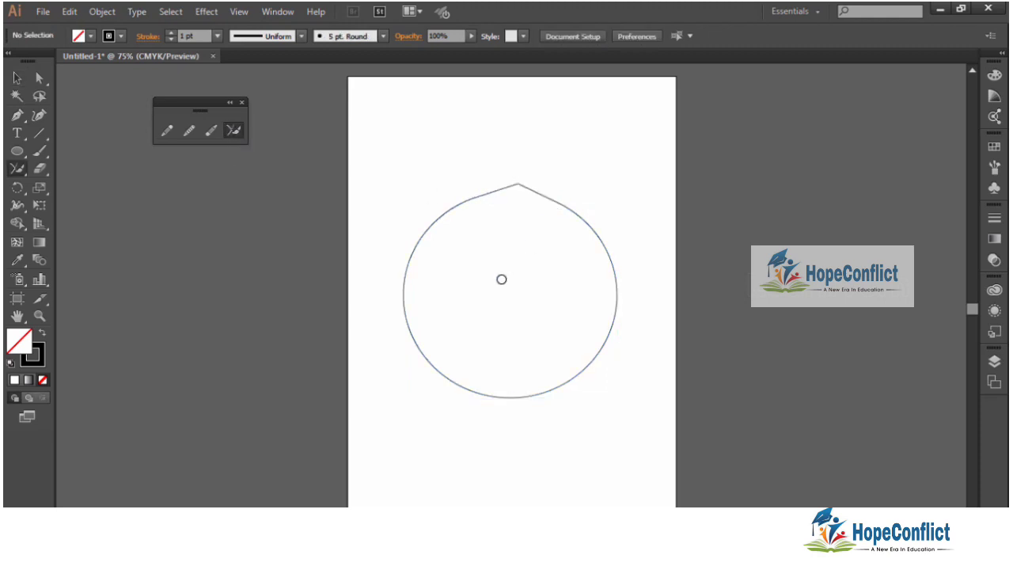
pyautogui.click(16, 79)
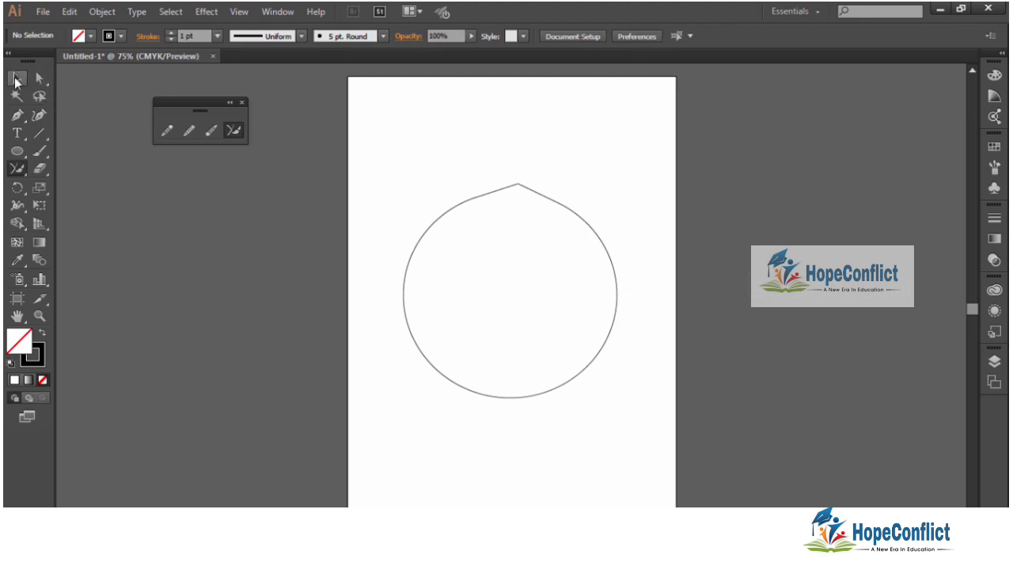